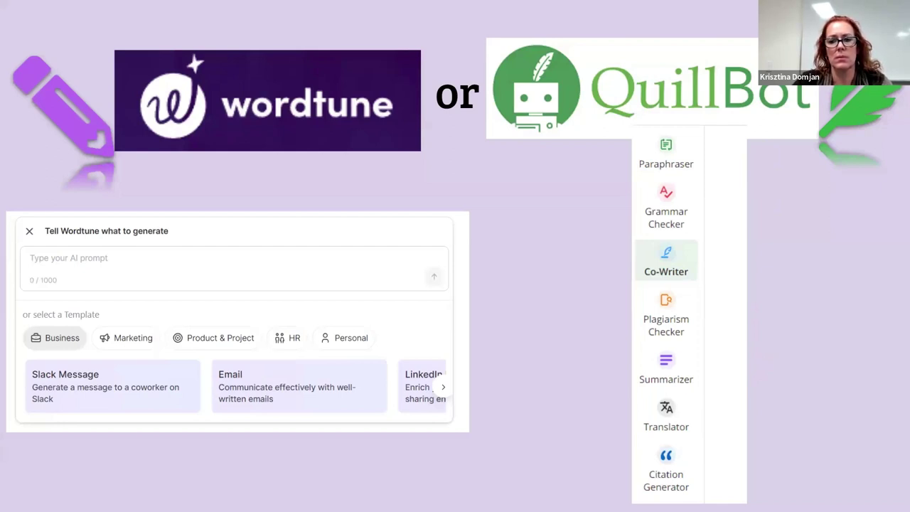
Advance the slideshow to the Grammarly Go "Try it out" slide, then leave it for the 2023 November Workshop document
key(Right)
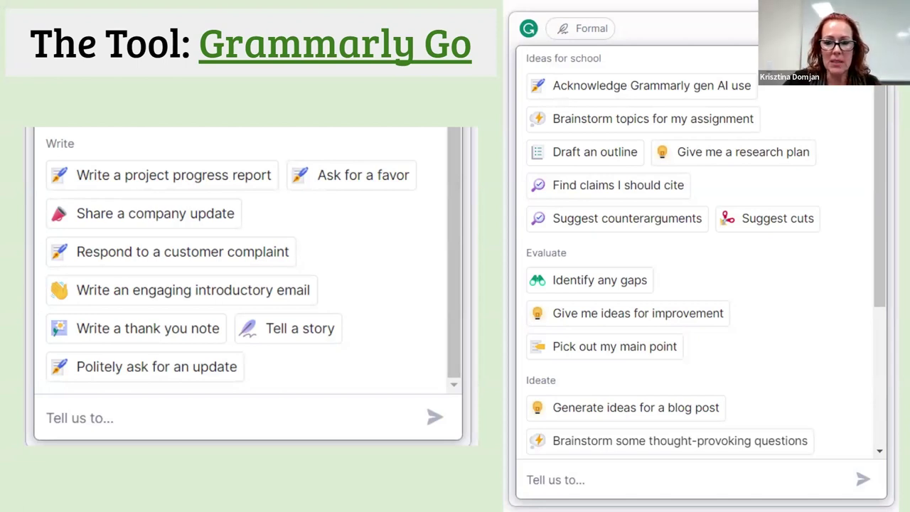
key(Right)
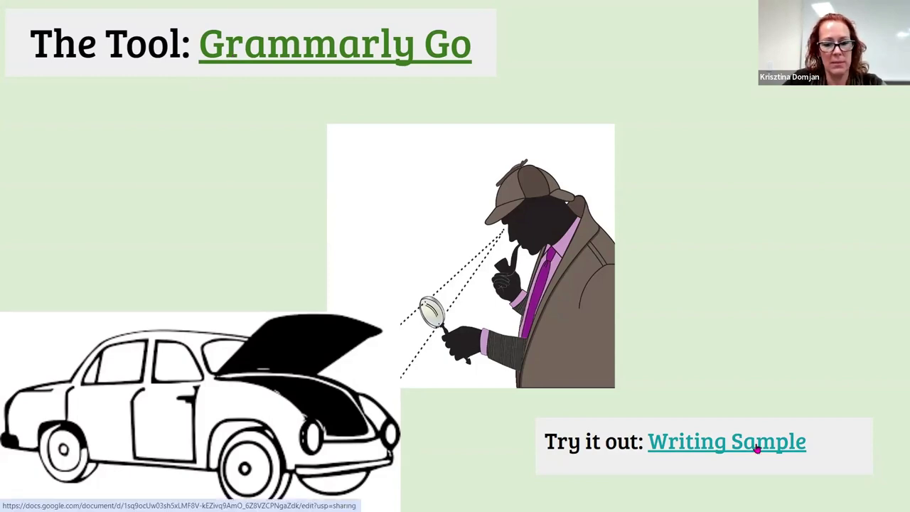
key(Escape)
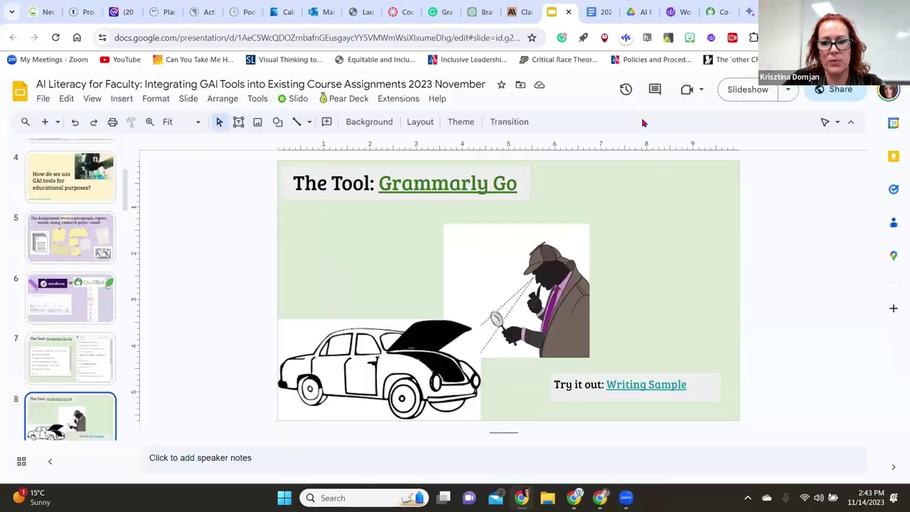
click(601, 12)
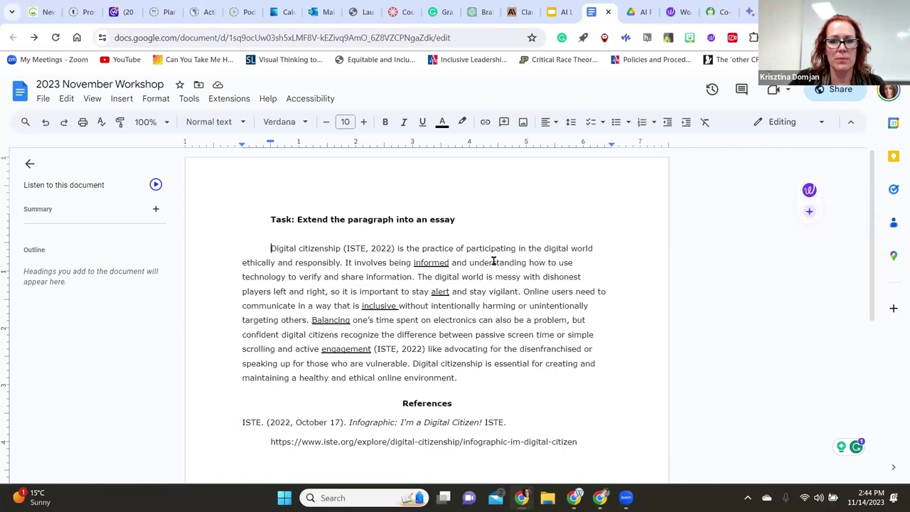
View the Premium suggestions for the digital citizenship text in the Grammarly editor and return to the workshop document
click(446, 12)
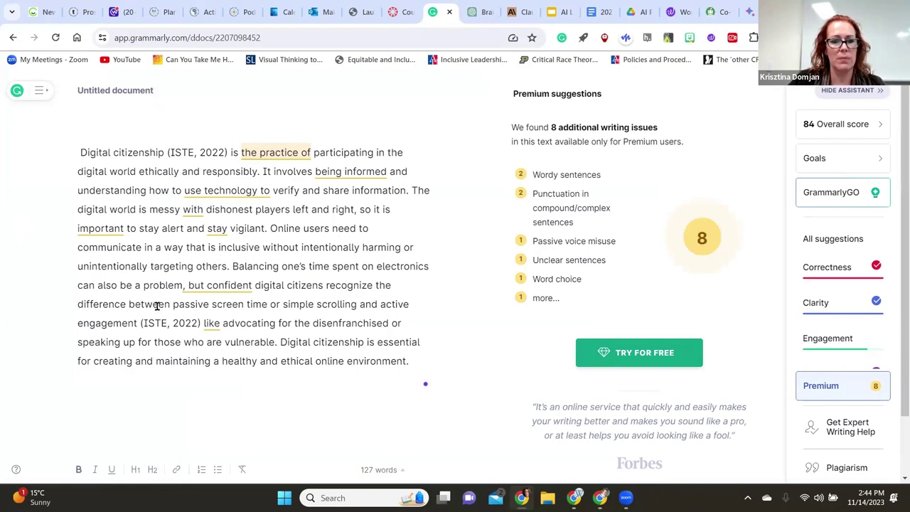
click(601, 12)
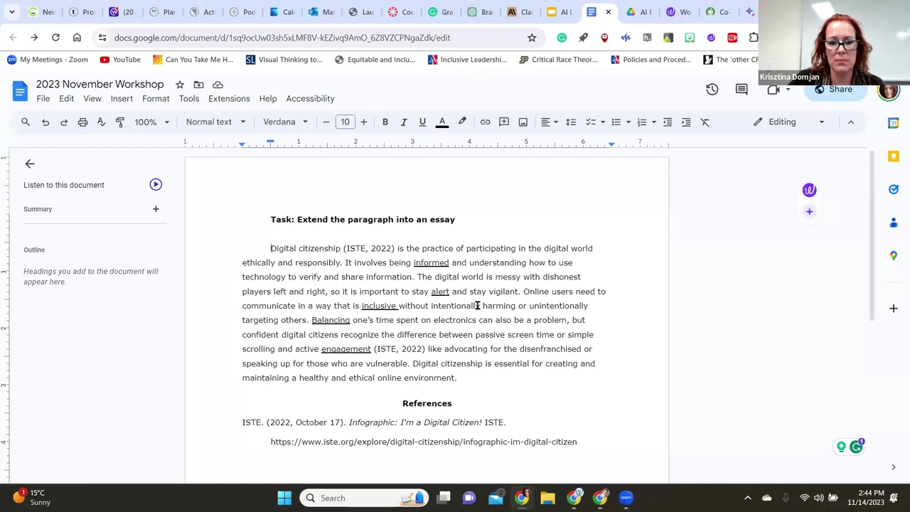
click(459, 378)
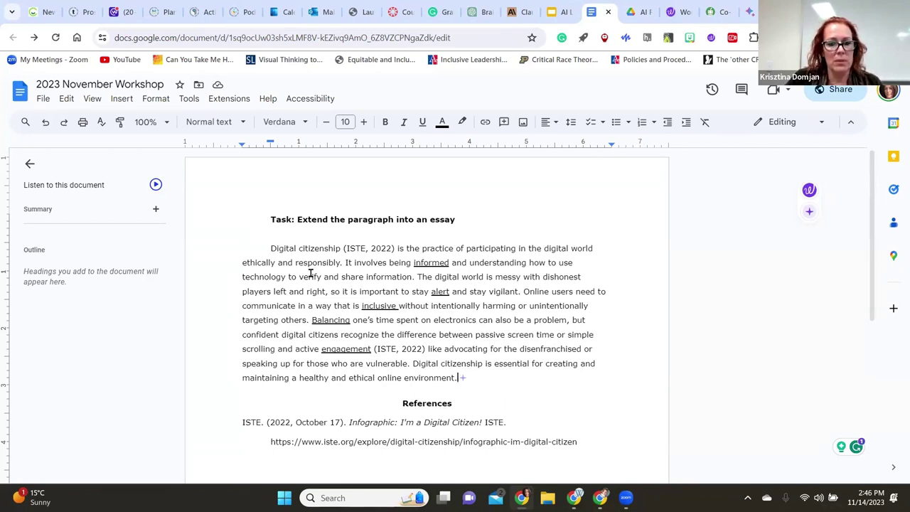
click(460, 218)
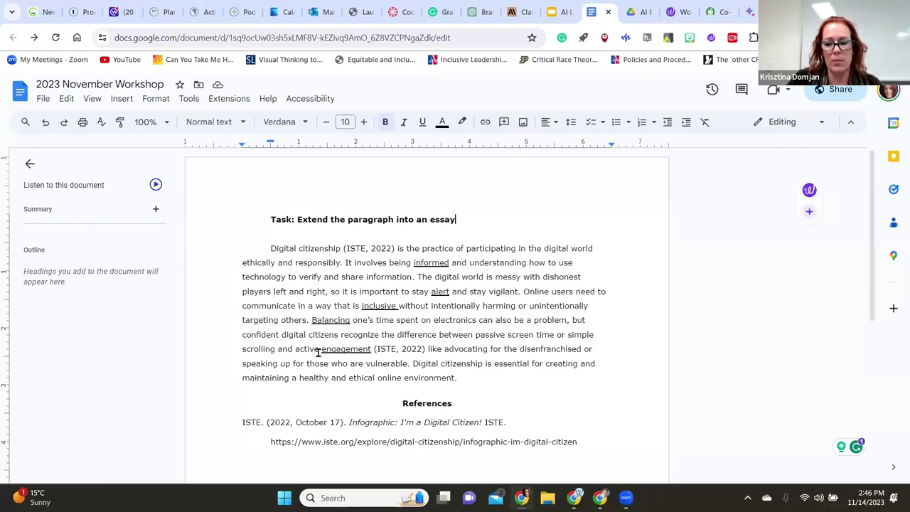
click(840, 447)
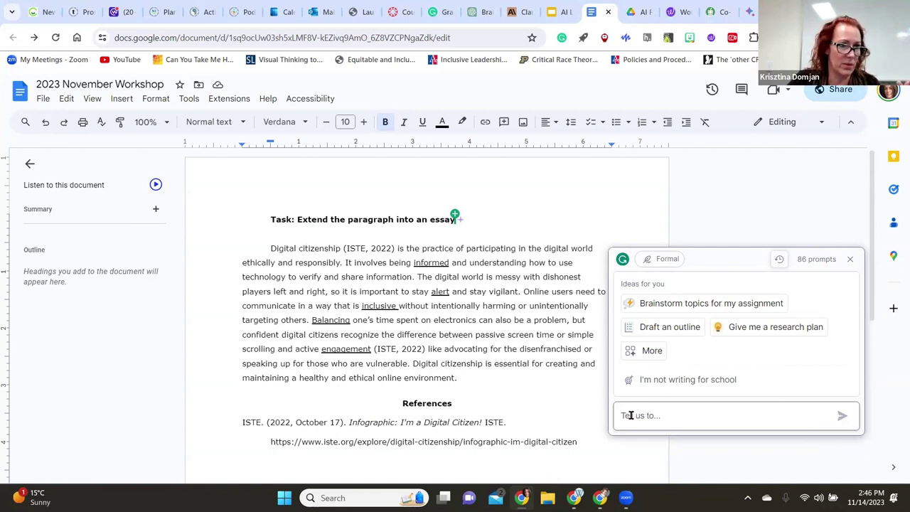
click(485, 266)
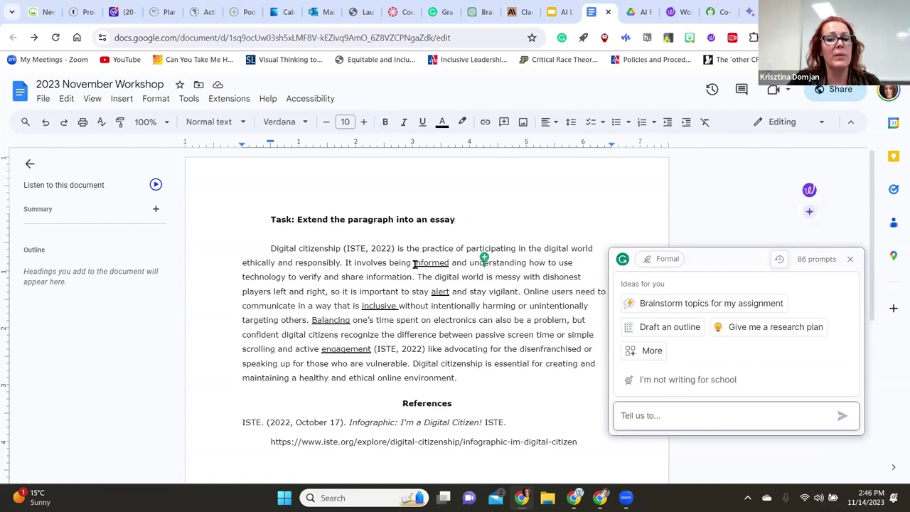
click(849, 259)
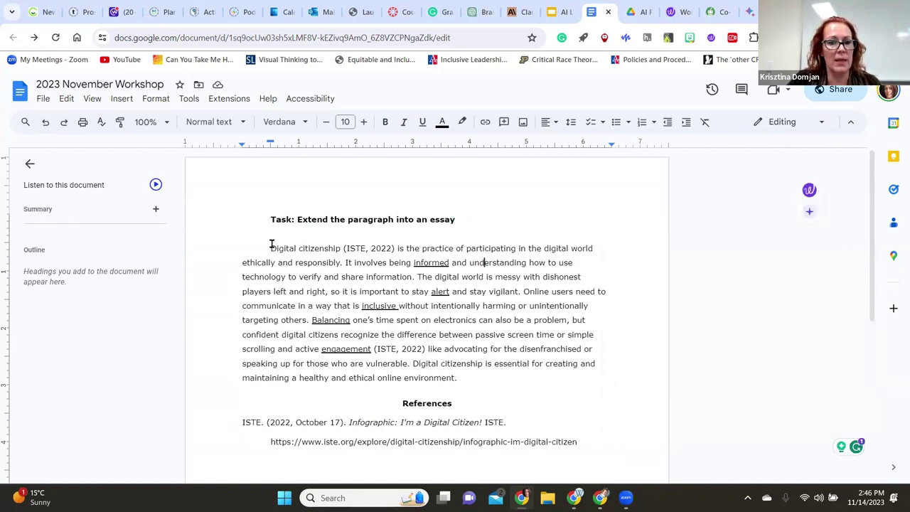
Have GrammarlyGO give a research plan for the whole digital citizenship paragraph, then dismiss the assistant
drag(271, 245, 456, 375)
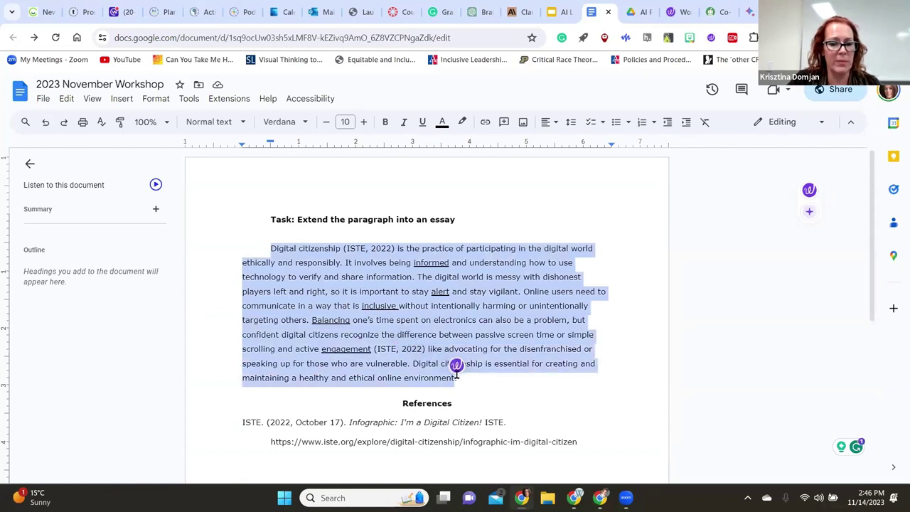
click(840, 448)
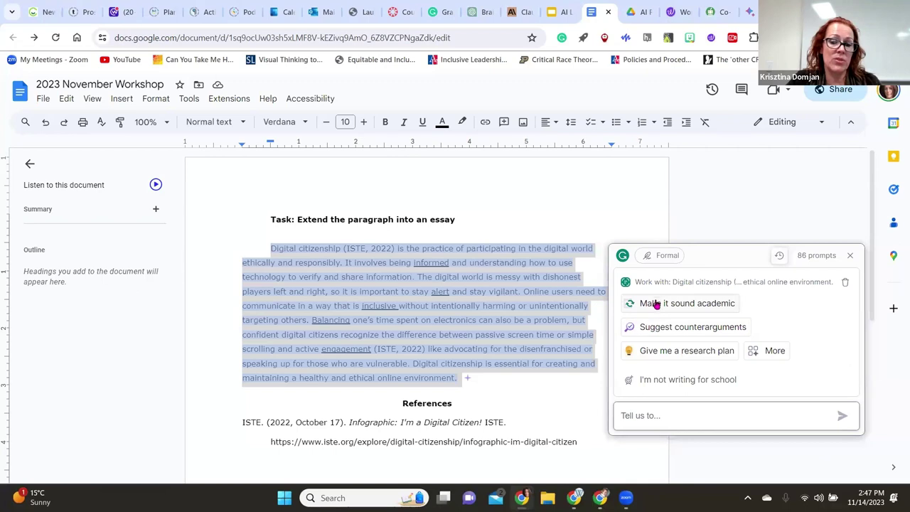
click(644, 352)
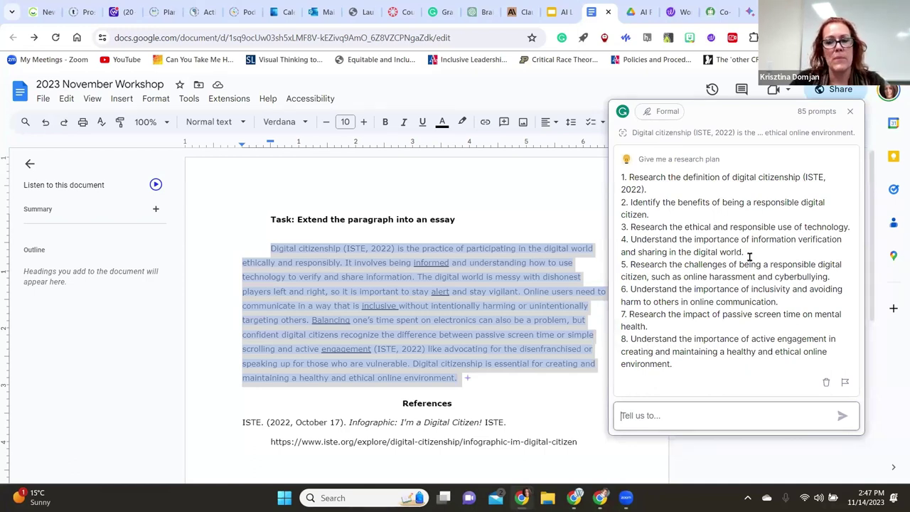
click(852, 113)
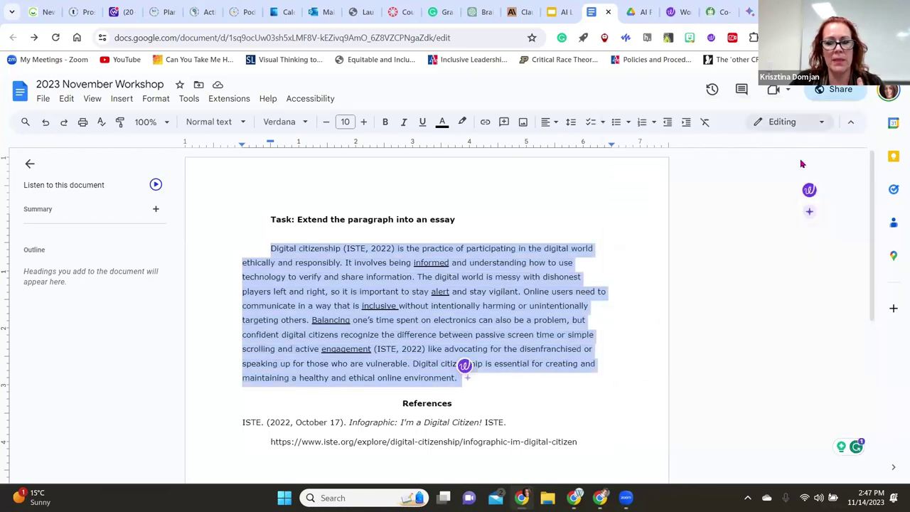
Examine the full list of GrammarlyGO prompts for the selected paragraph, from the school ideas through rewriting to tone adjustments
click(856, 446)
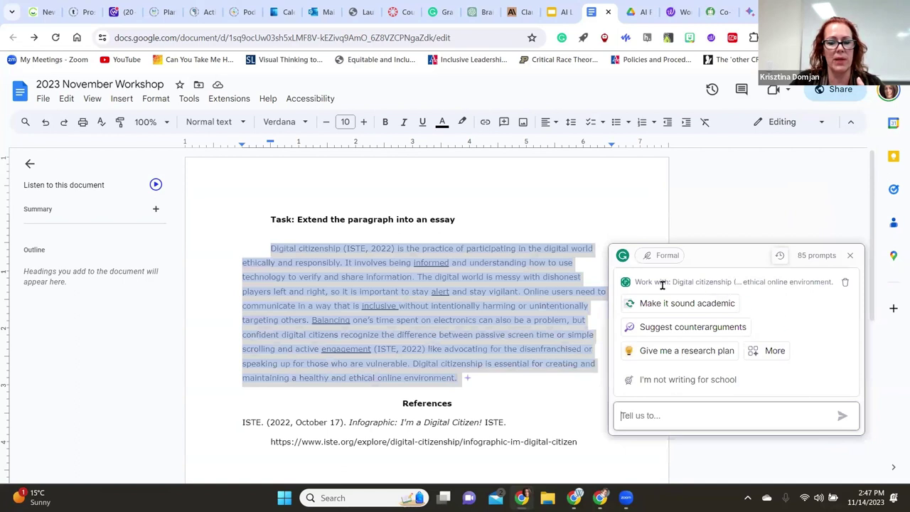
click(767, 357)
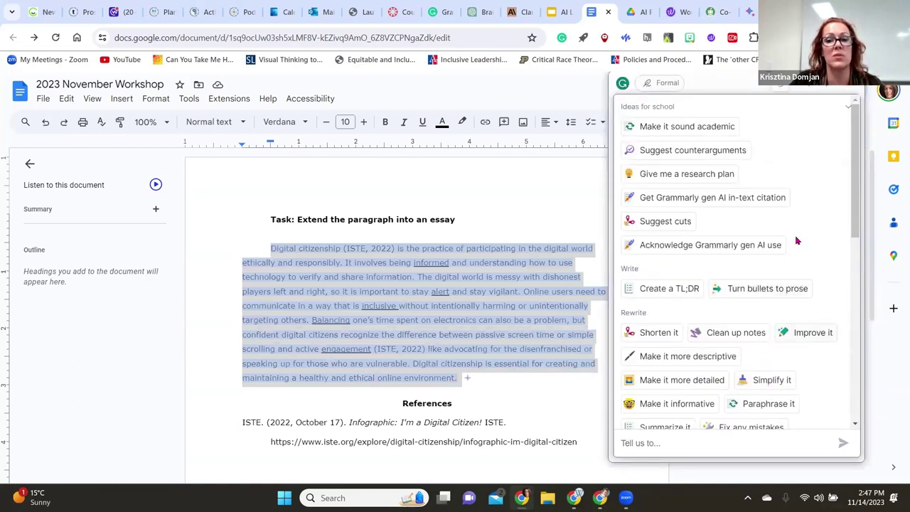
scroll(797, 241, down, 5)
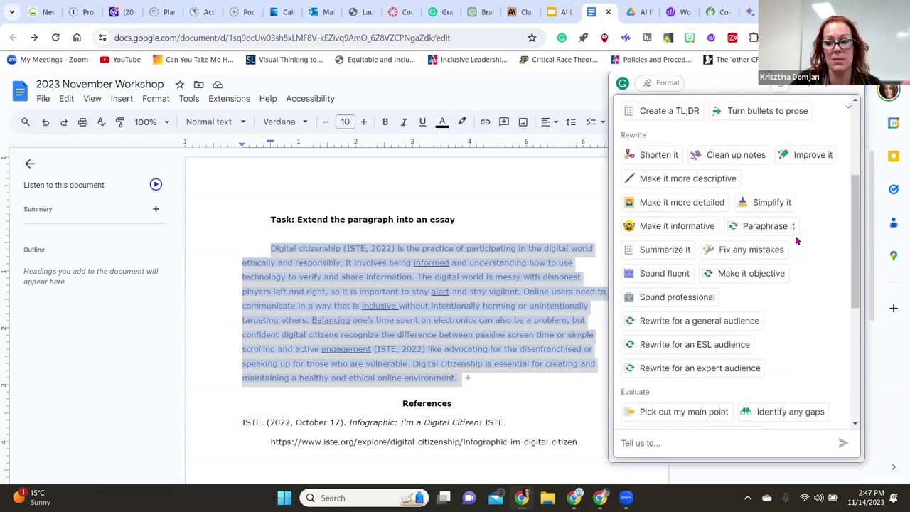
scroll(795, 244, down, 3)
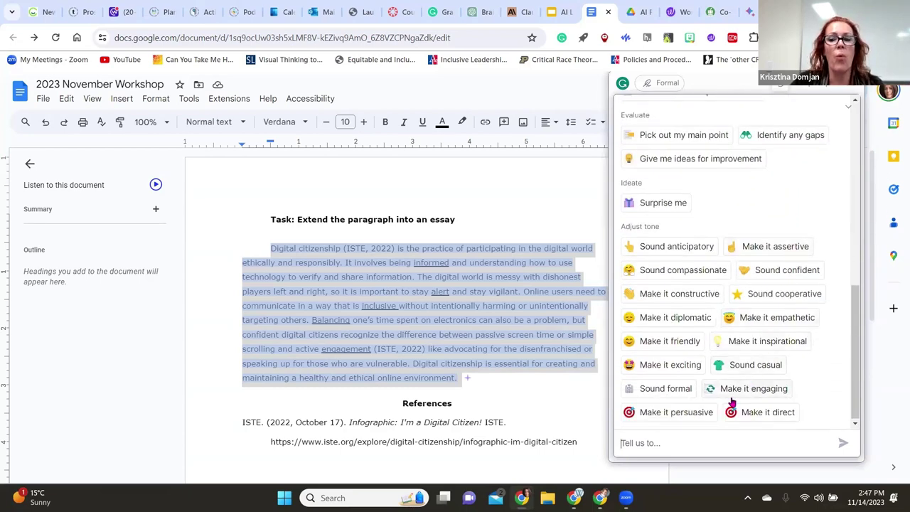
scroll(728, 280, up, 5)
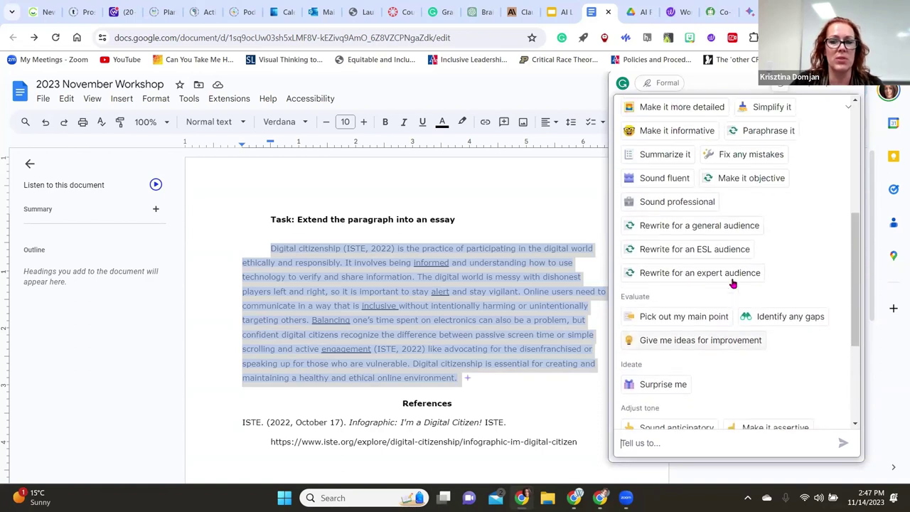
scroll(733, 191, up, 3)
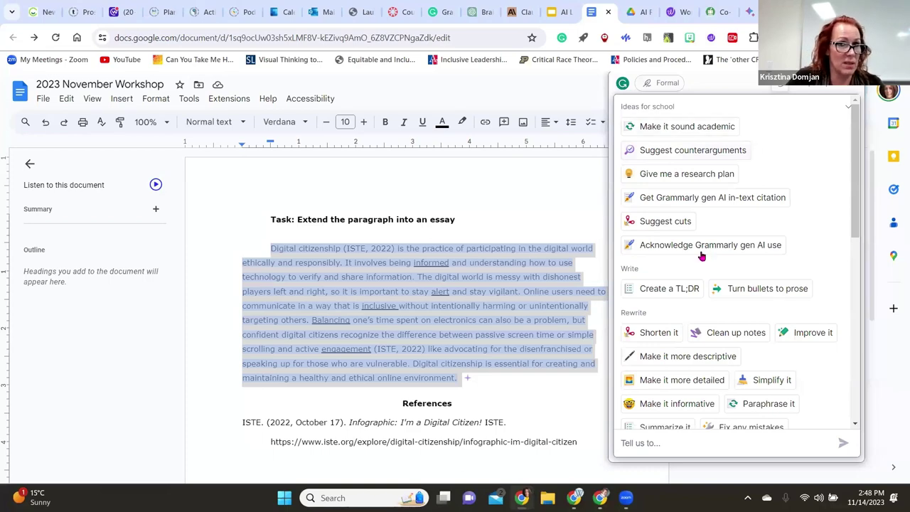
scroll(701, 260, down, 2)
scroll(701, 263, down, 5)
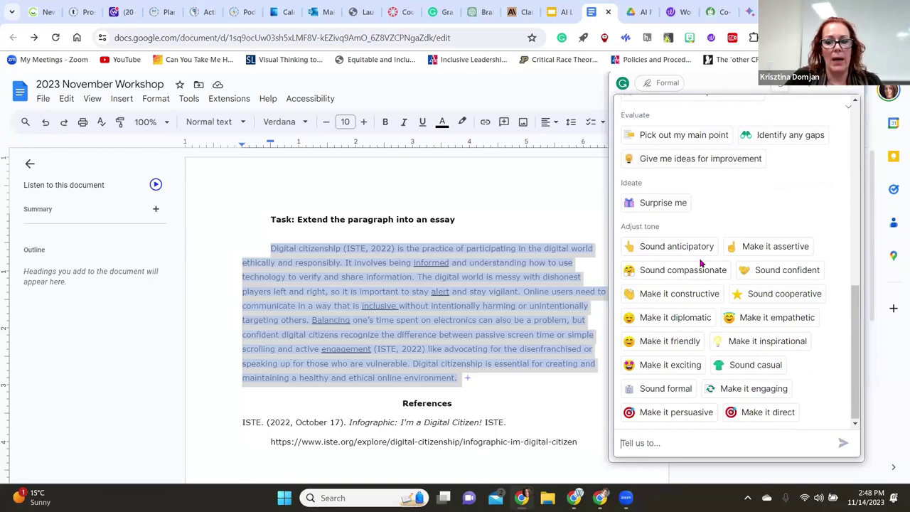
scroll(701, 264, up, 5)
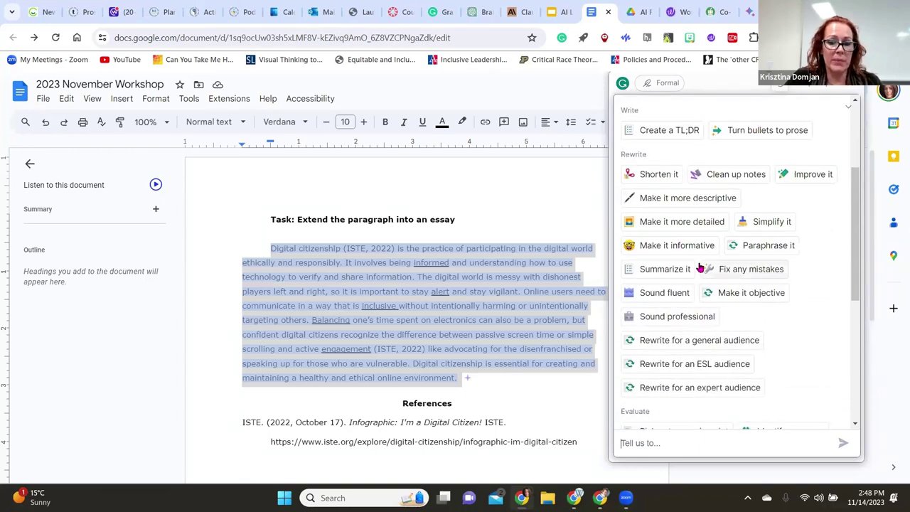
scroll(704, 270, up, 3)
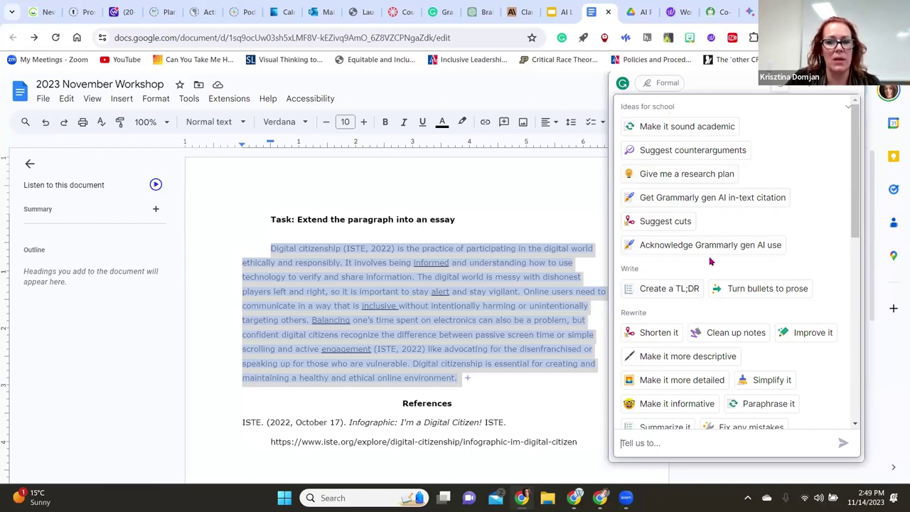
Have GrammarlyGO make the selected paragraph sound academic and shorten the resulting version
click(674, 128)
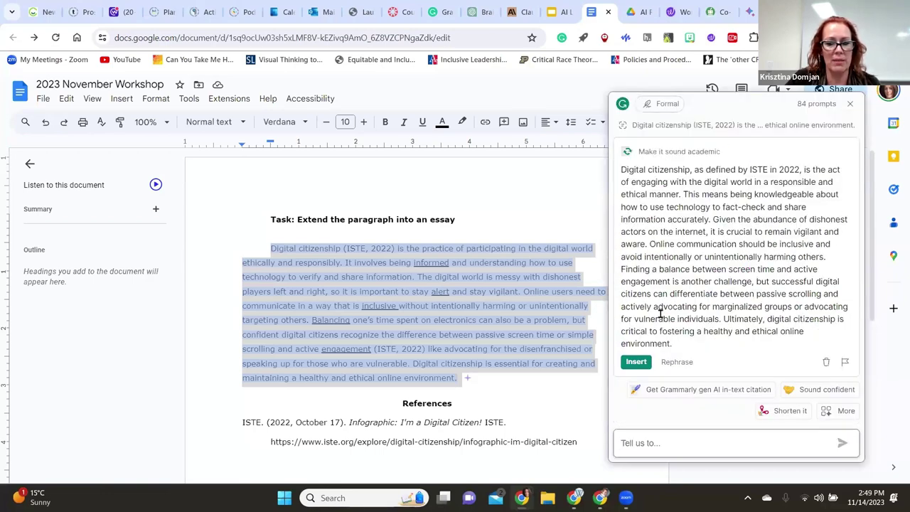
click(770, 411)
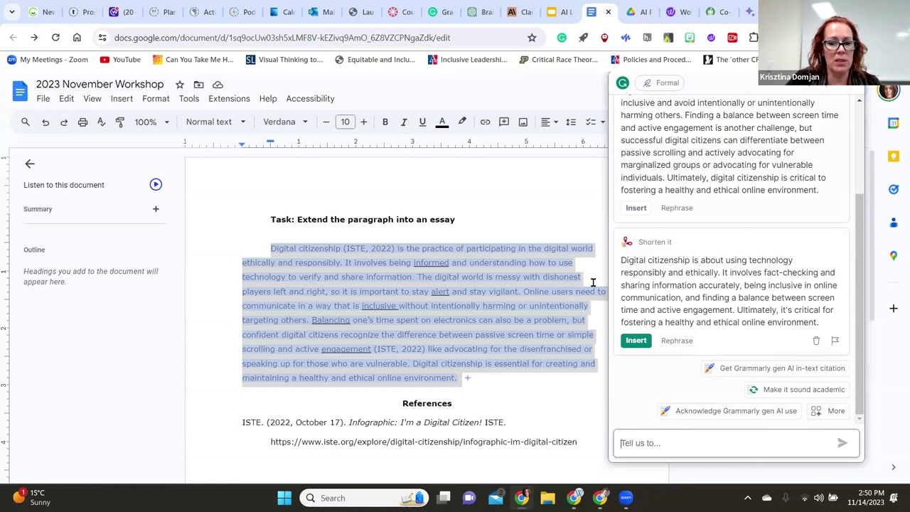
Generate an acknowledgement of the Grammarly gen AI use and review the academic version of the paragraph again
click(706, 413)
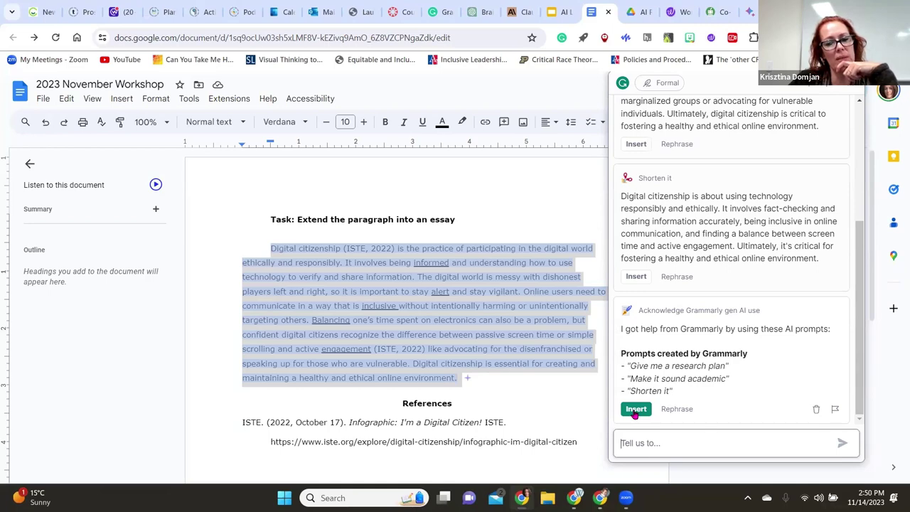
scroll(635, 414, up, 5)
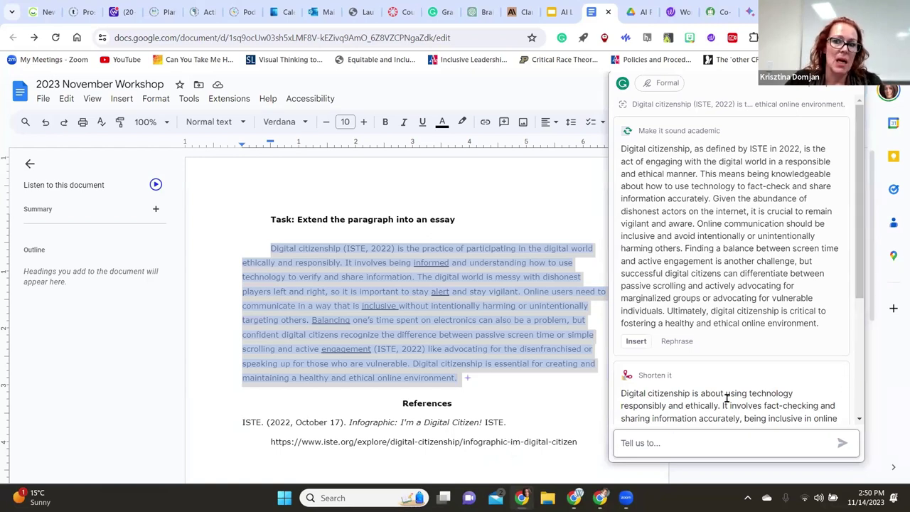
mouse_move(736, 347)
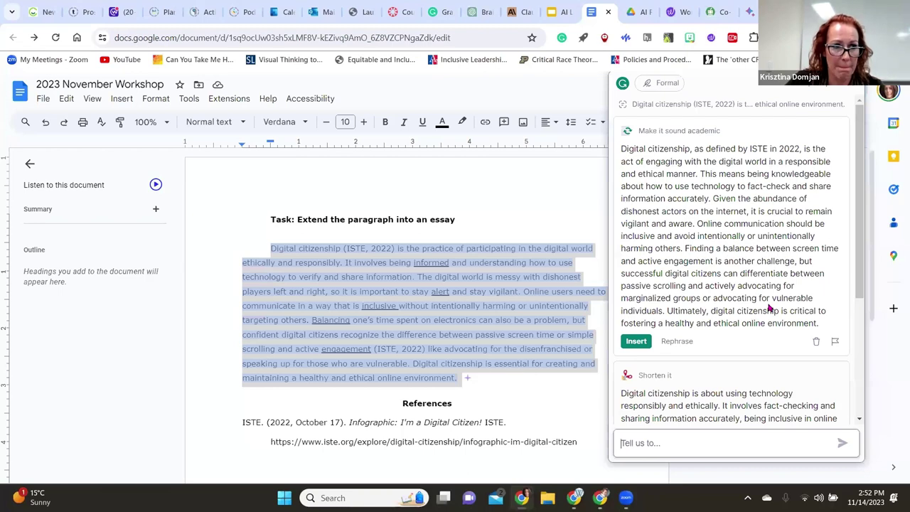
Deselect the paragraph, dismiss GrammarlyGO and return to the AI Literacy for Faculty presentation
click(486, 249)
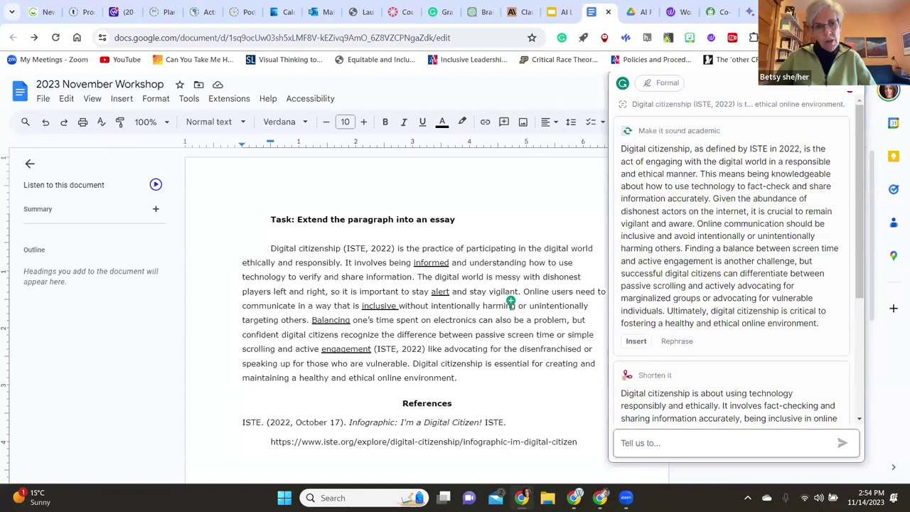
click(569, 102)
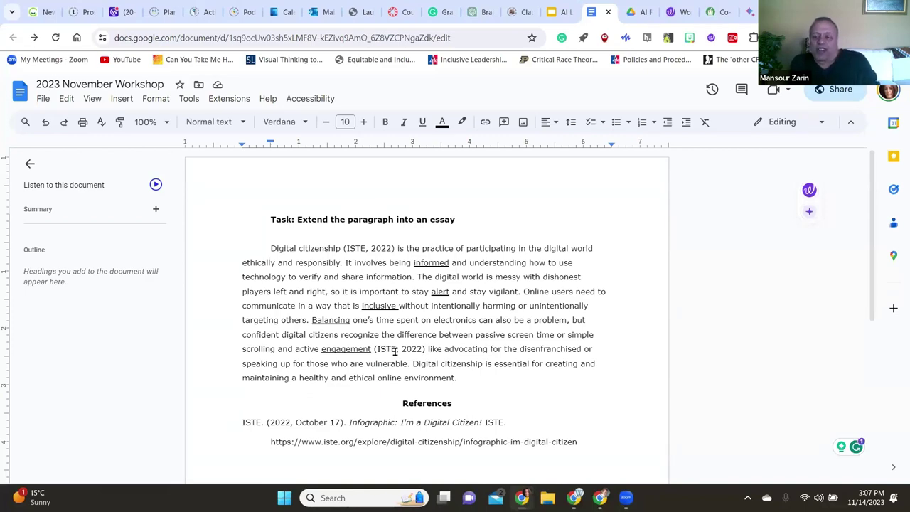
click(556, 13)
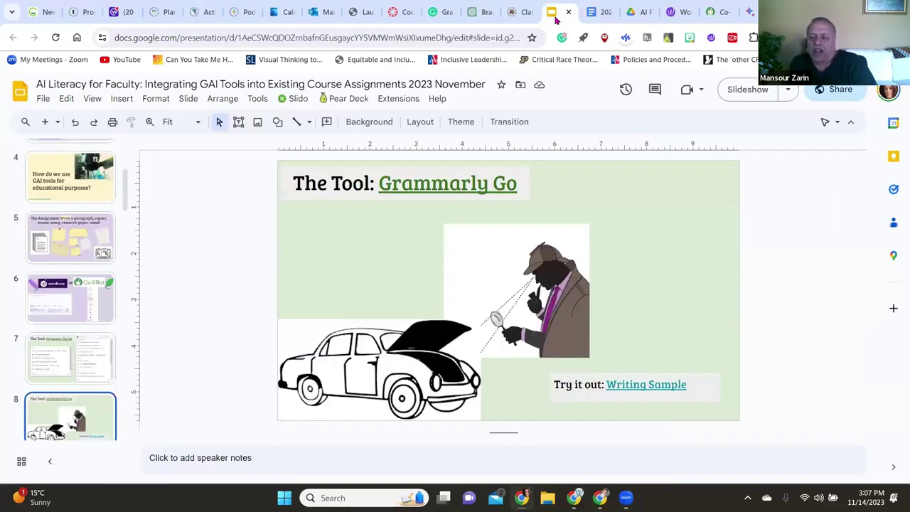